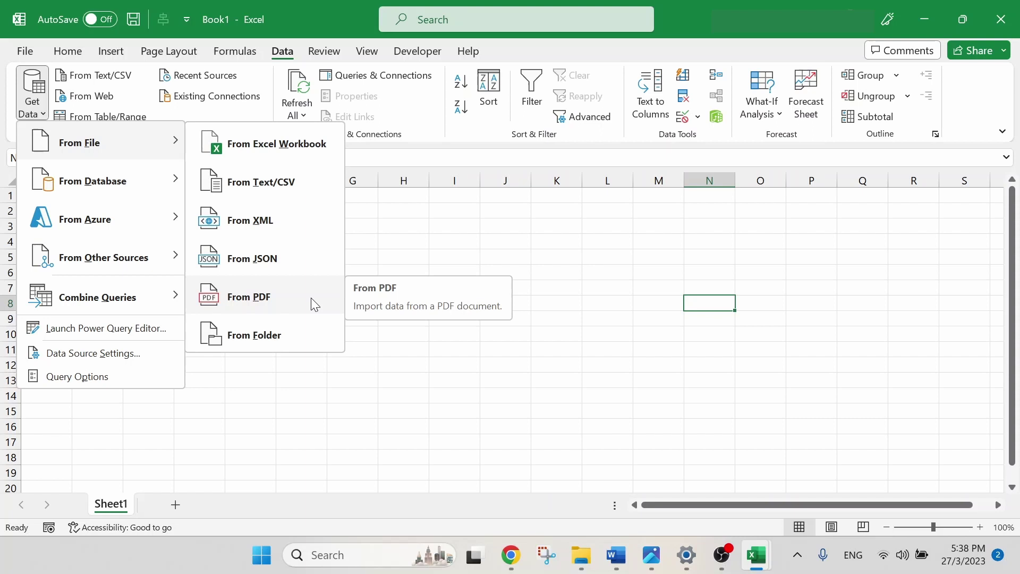
Compare against the older-Excel screenshot, then bring up the forum article on the missing PDF import option
key("alt+Tab")
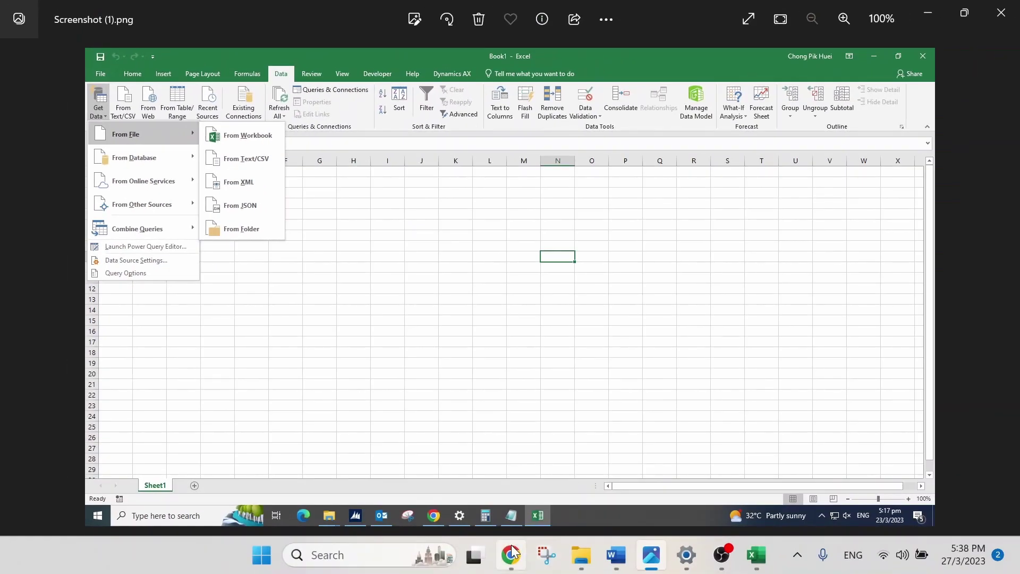
left_click(511, 555)
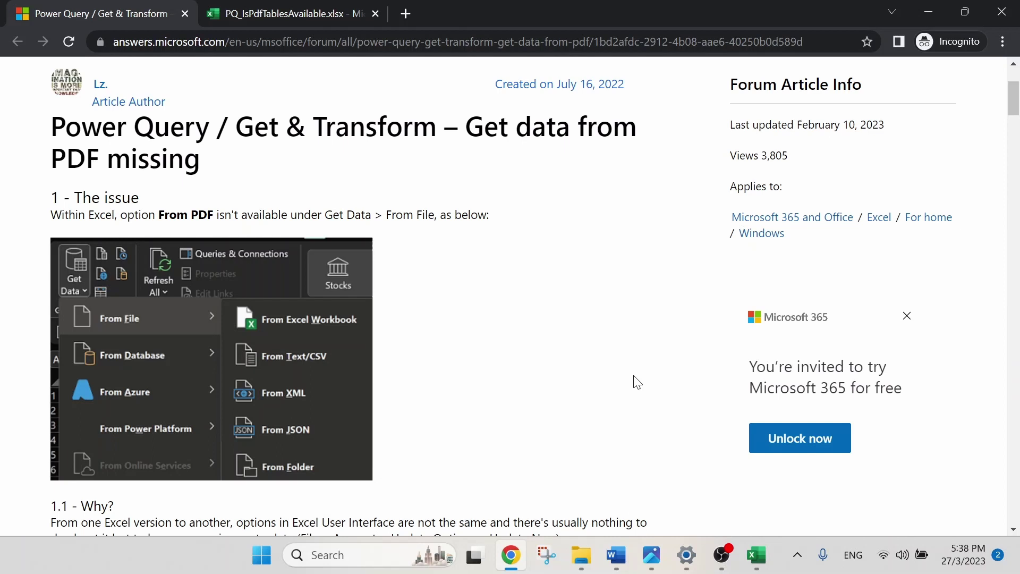
Scroll the forum article to section 1.2's checking steps and open the linked PQ_IsPdfTablesAvailable workbook
left_click(572, 42)
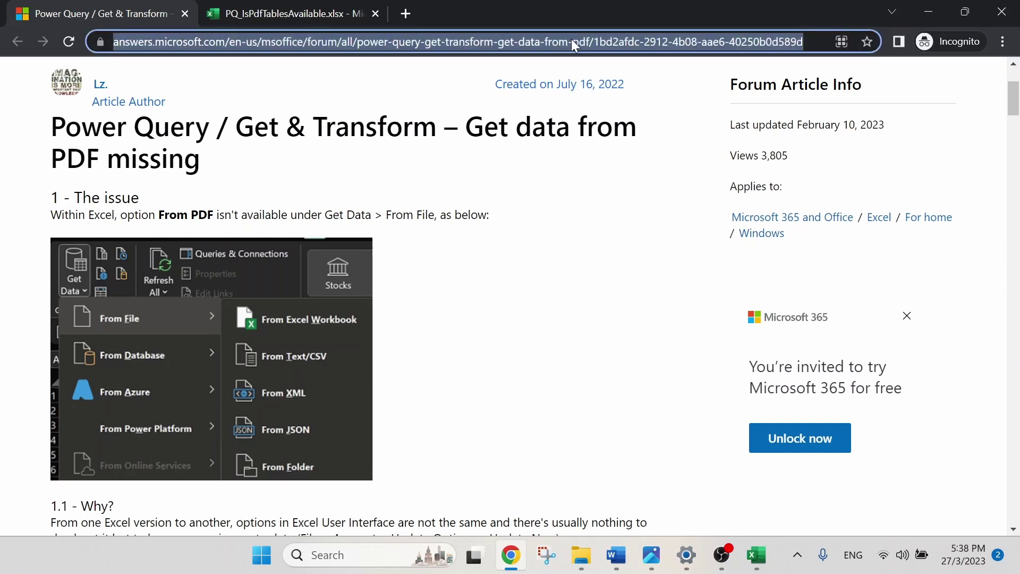
left_click(632, 240)
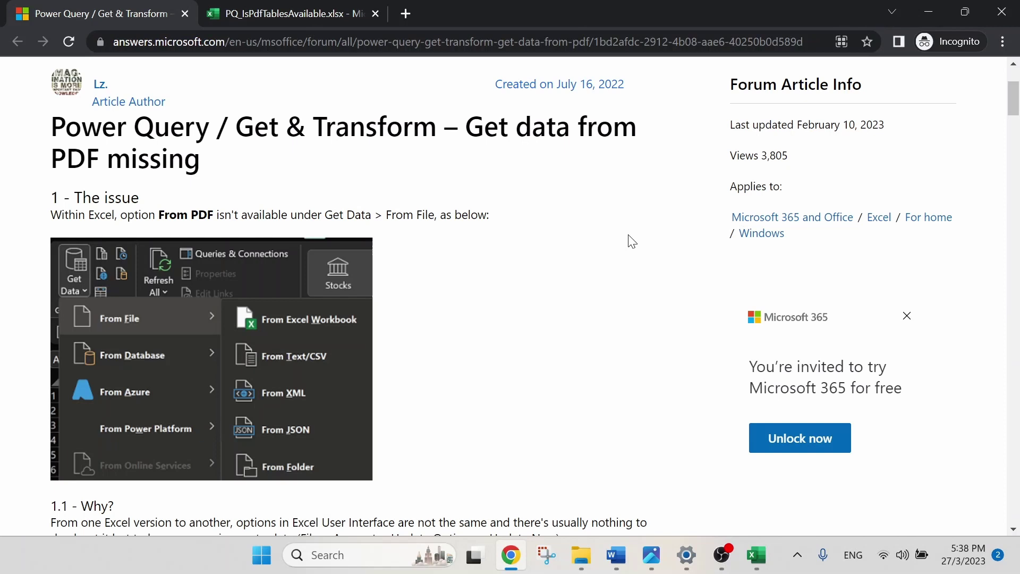
scroll(631, 241, "down", 9)
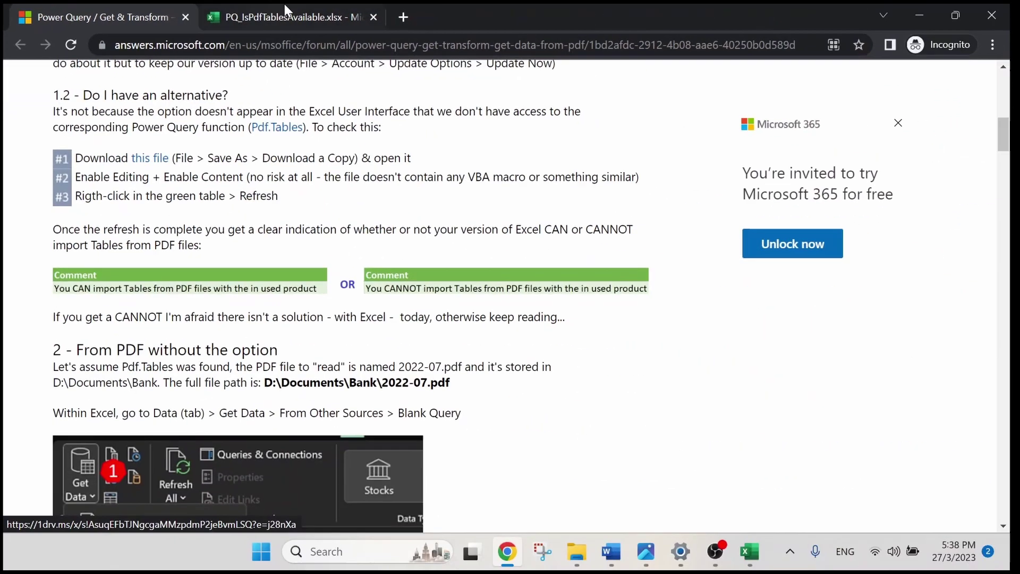
left_click(637, 16)
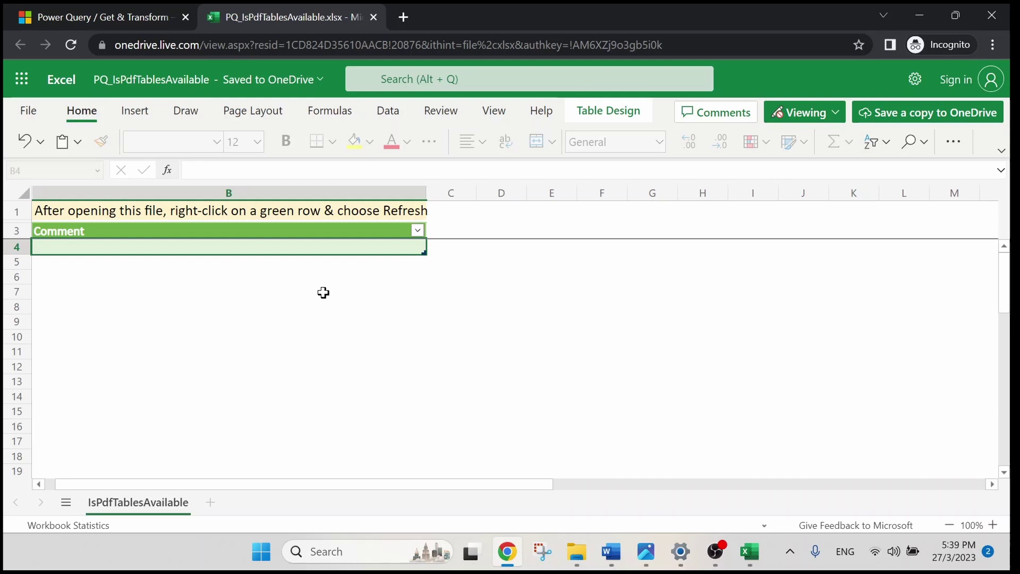
Download a copy of PQ_IsPdfTablesAvailable from Excel for the web to open in desktop Excel
left_click(28, 110)
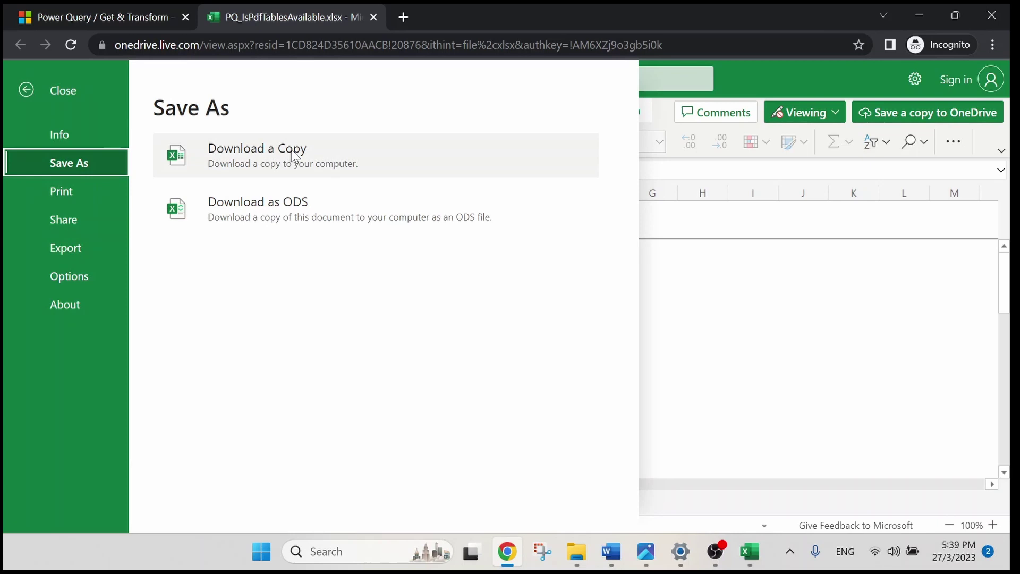
left_click(703, 306)
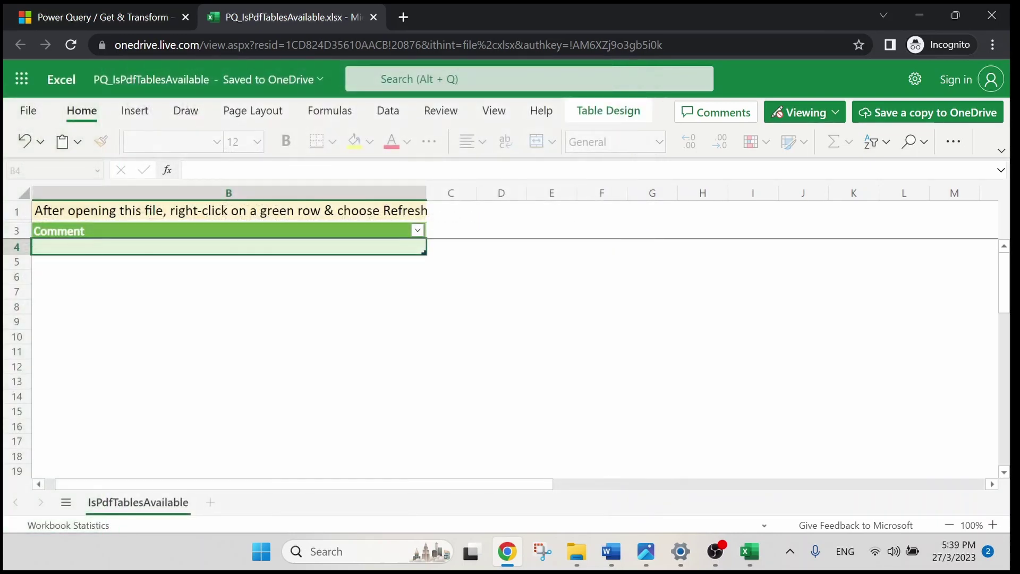
left_click(756, 548)
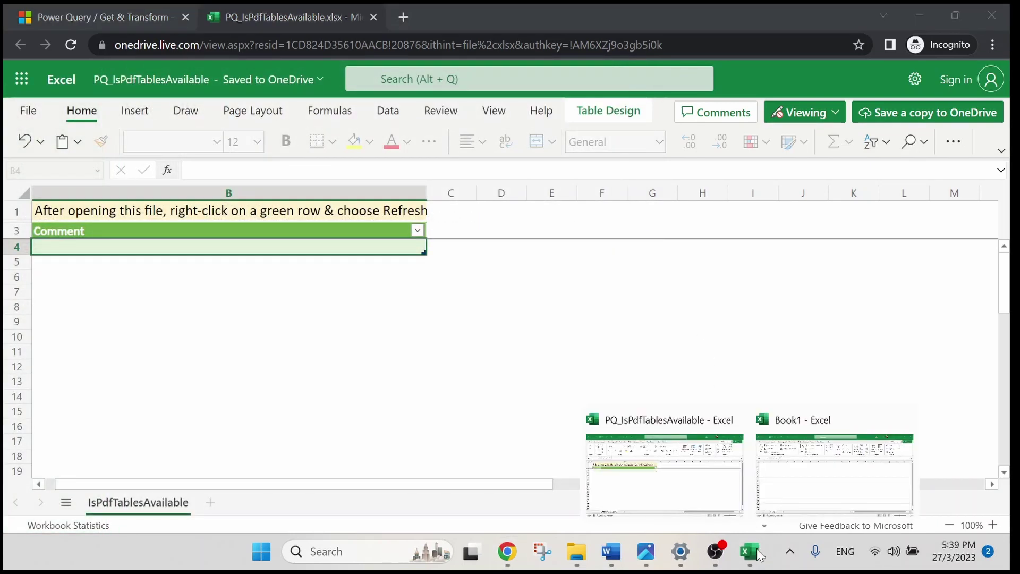
Refresh the checker workbook's green Comment table to confirm PDF tables can be imported
left_click(711, 476)
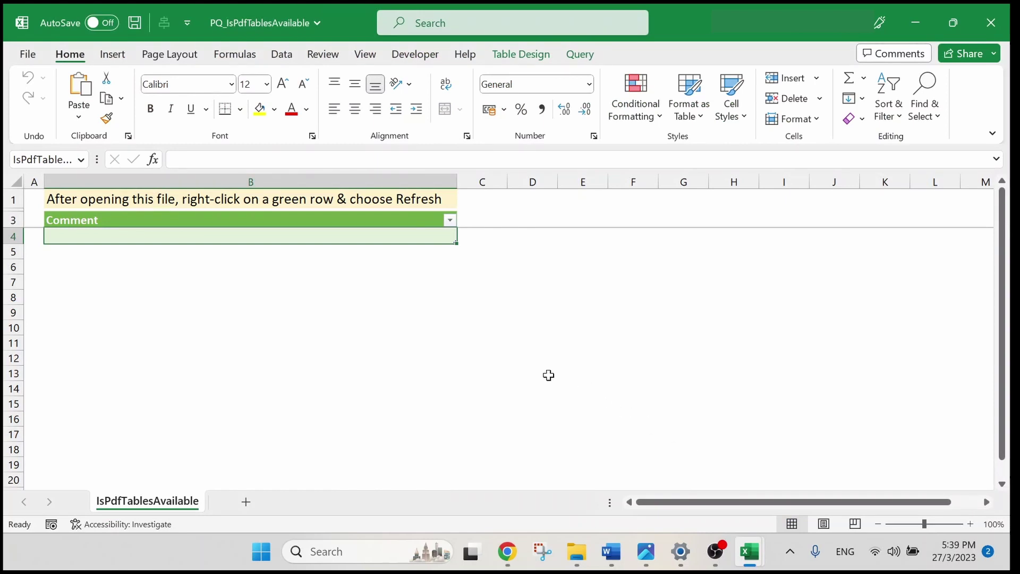
right_click(405, 215)
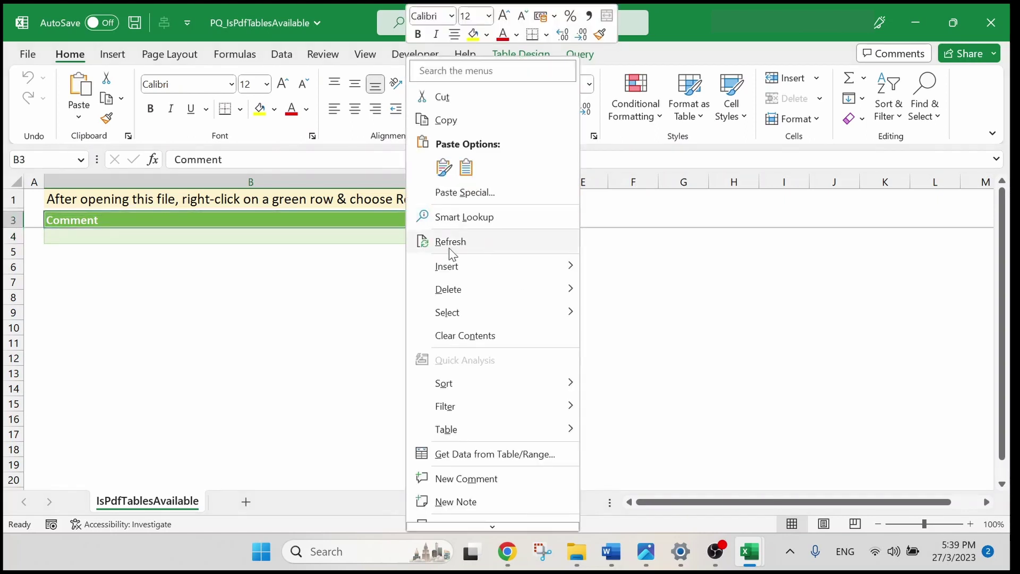
left_click(450, 243)
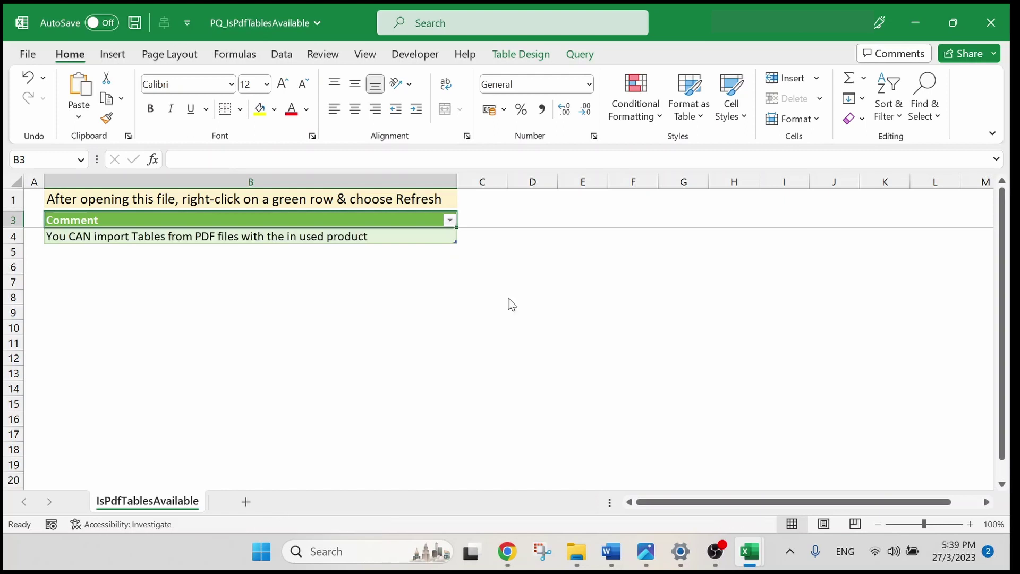
key("alt+Tab")
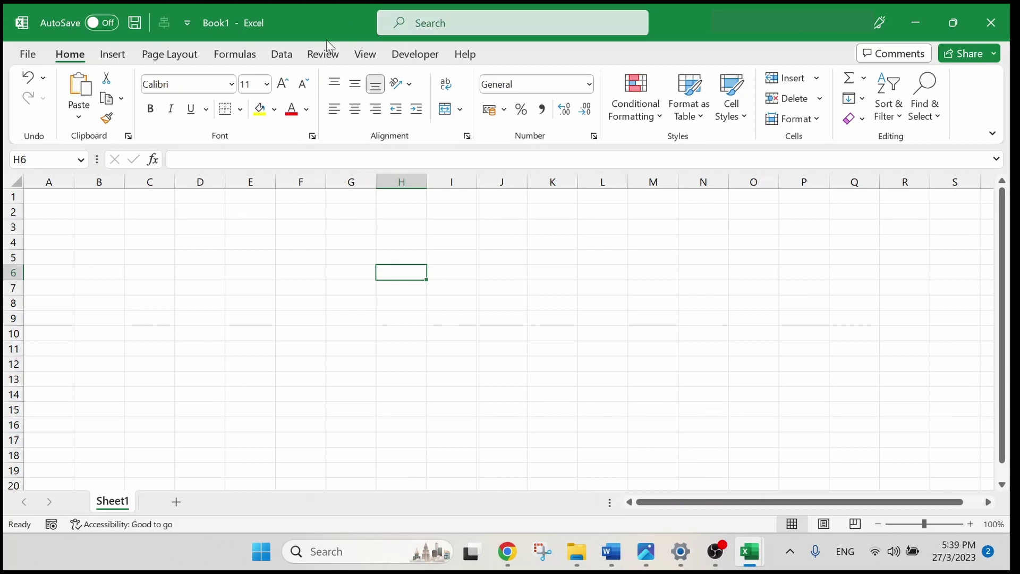
Create a new blank query, Query1, via Get Data > From Other Sources > Blank Query
left_click(283, 56)
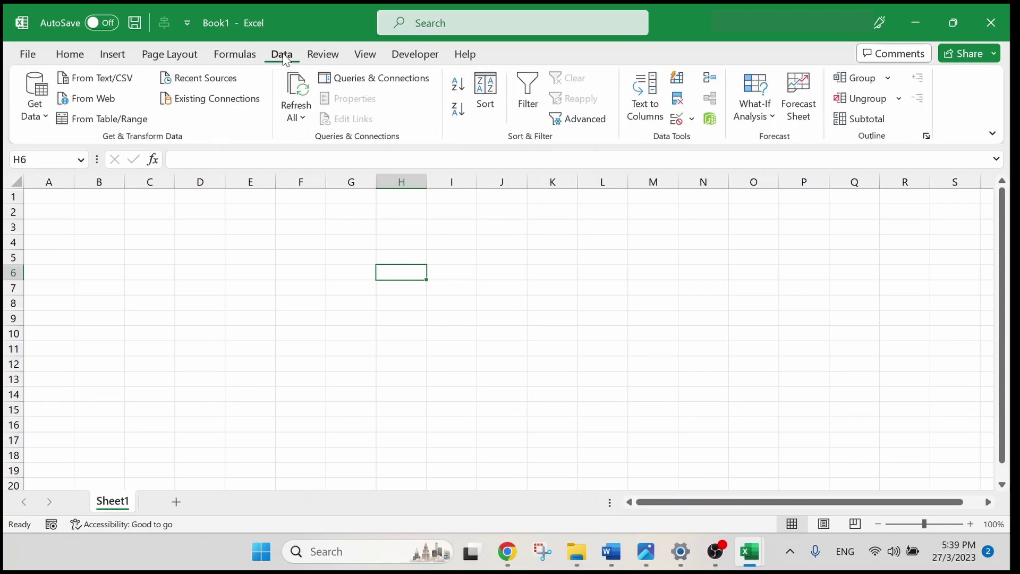
left_click(37, 115)
mouse_move(118, 269)
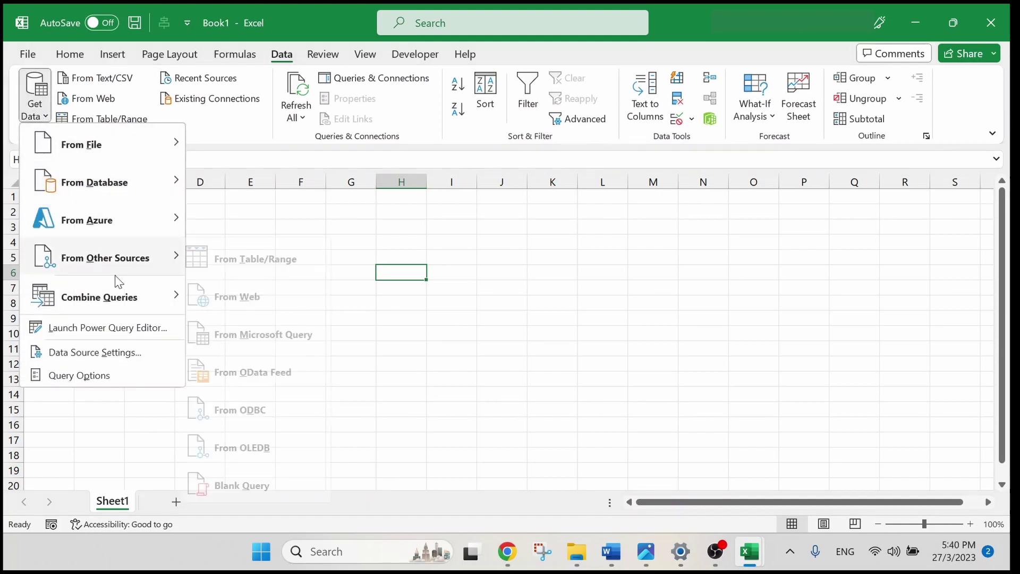
left_click(283, 490)
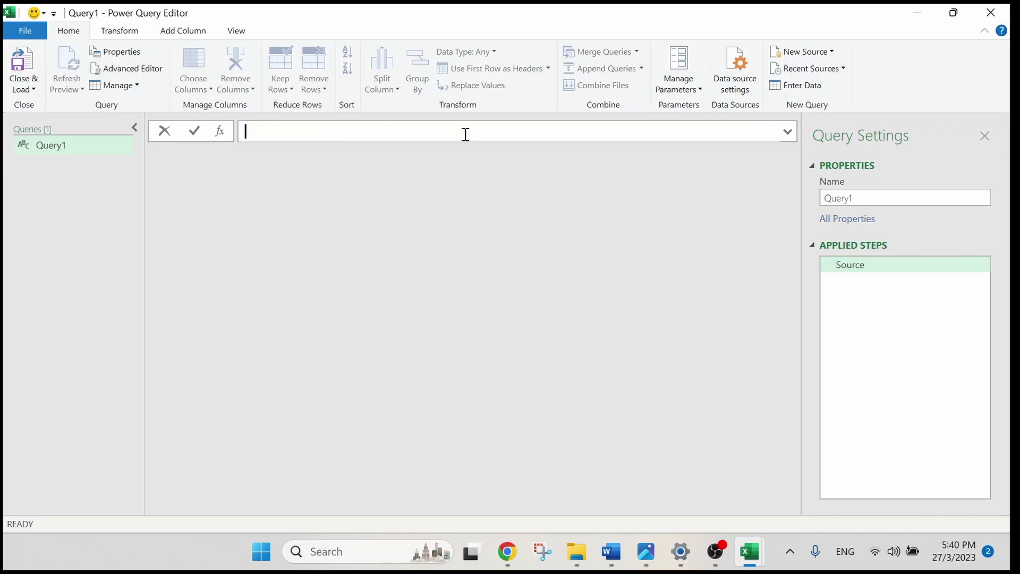
Copy the article's Pdf.Tables formula and return to Query1's empty formula bar
left_click(507, 551)
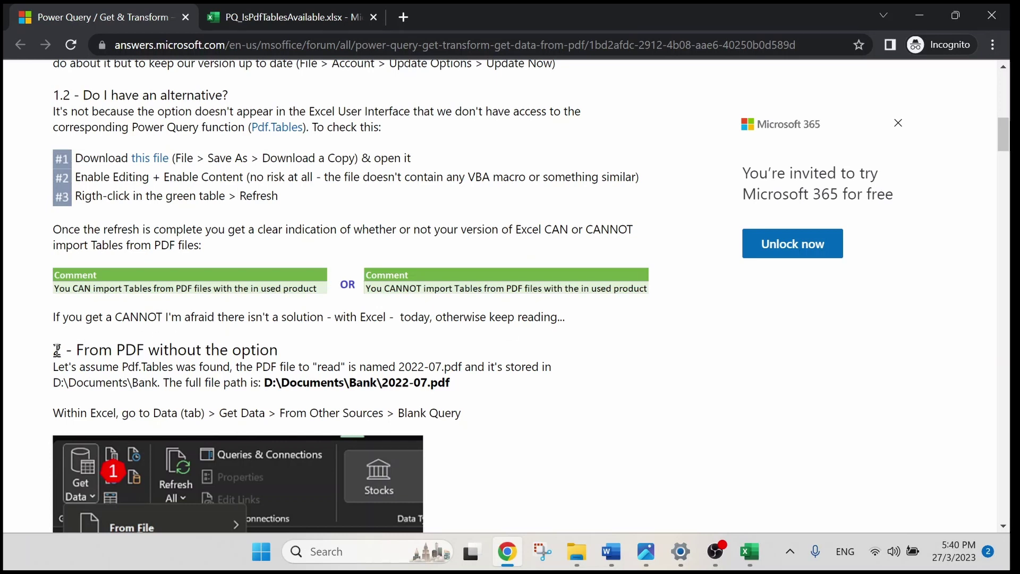
scroll(406, 370, "down", 1)
scroll(406, 370, "down", 10)
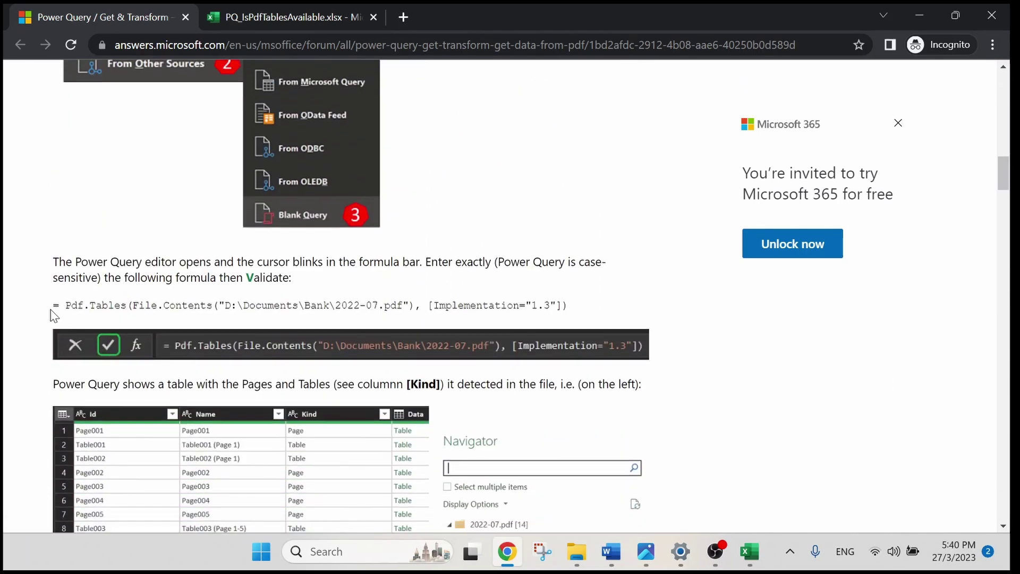
left_click_drag(48, 306, 599, 315)
key("ctrl+c")
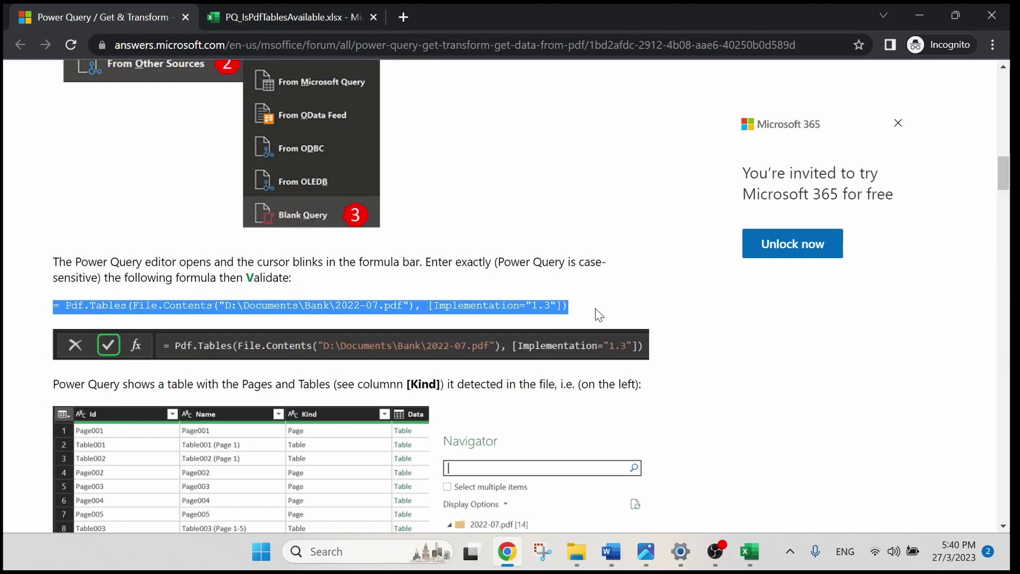
left_click(750, 553)
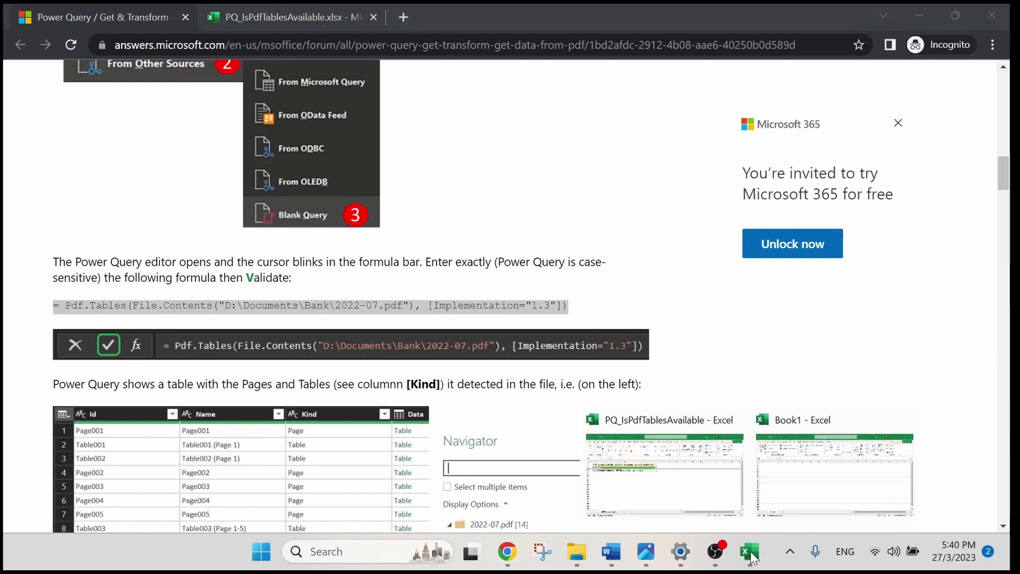
left_click(797, 482)
left_click(624, 133)
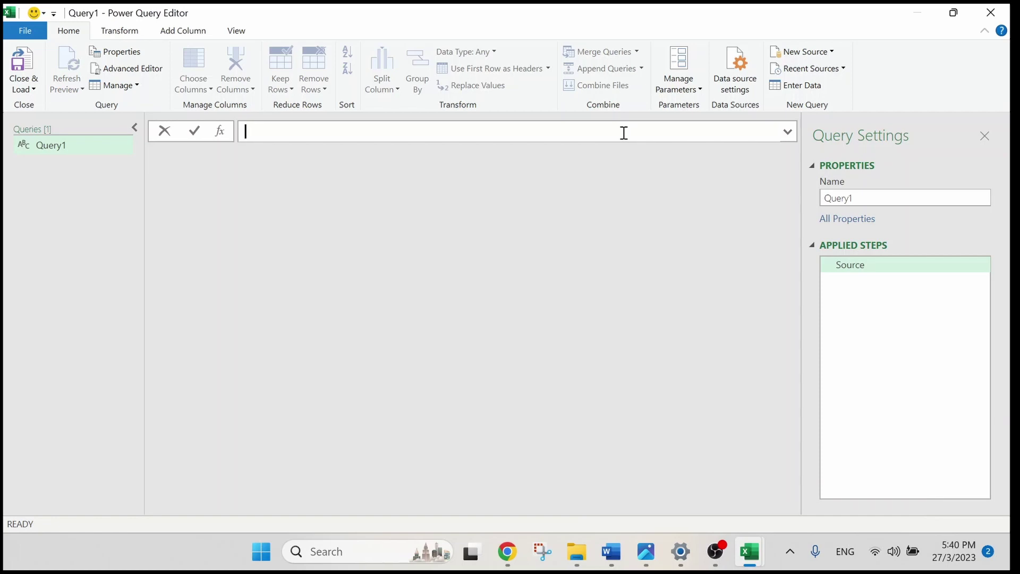
Paste the Pdf.Tables formula into Query1, which fails on the article's 2022-07.pdf path
key("ctrl+v")
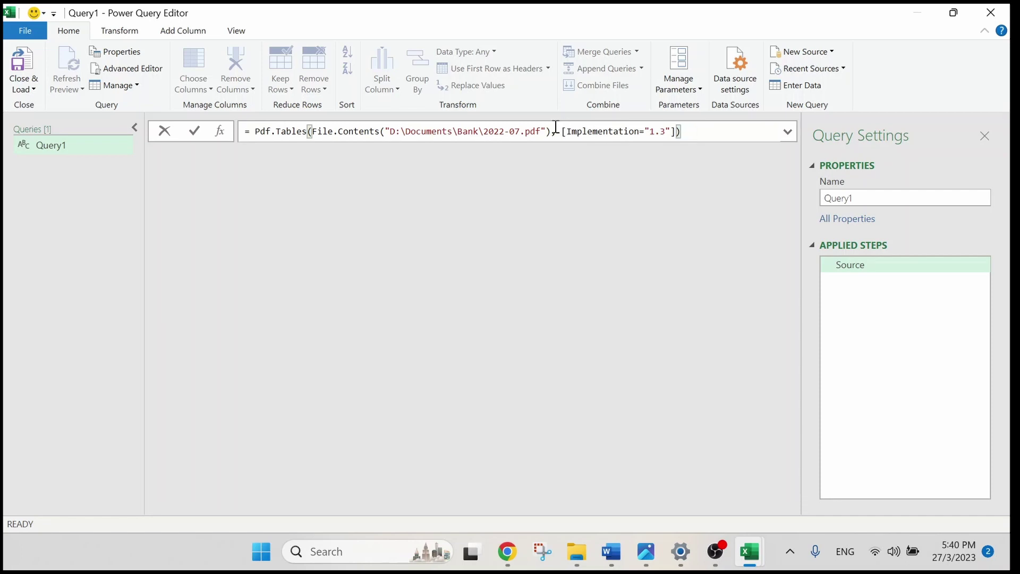
mouse_move(545, 131)
left_mouse_down()
mouse_move(380, 126)
mouse_move(546, 130)
left_mouse_up()
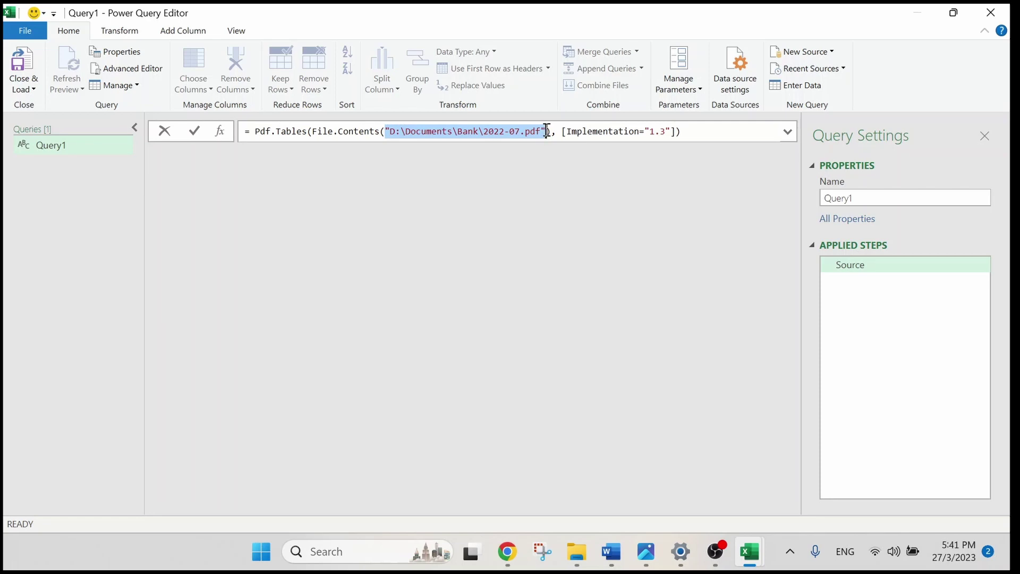
key("alt+Tab")
Copy the TopGlove PDF's full file path from the desktop
key("super+d")
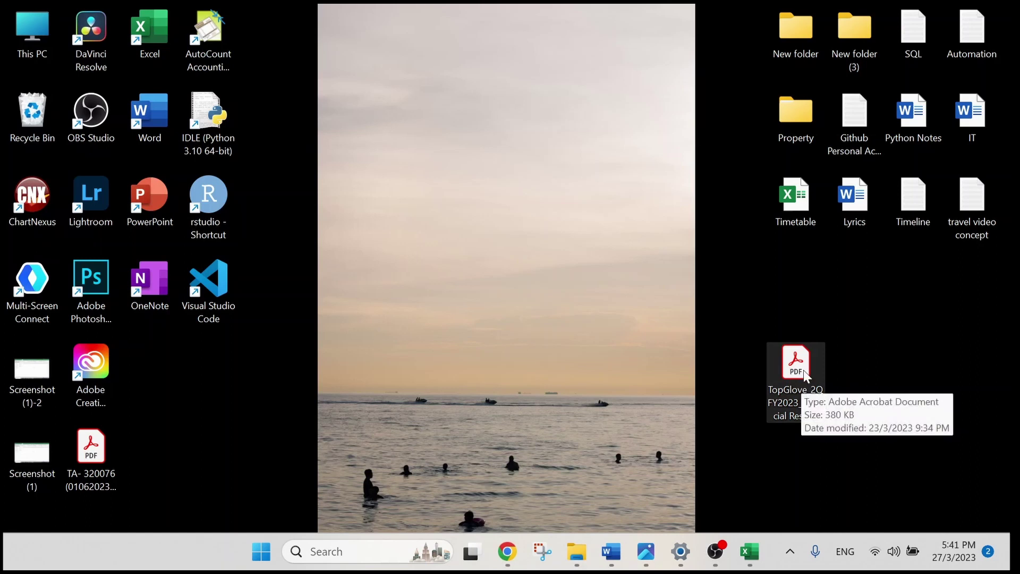
right_click(806, 375)
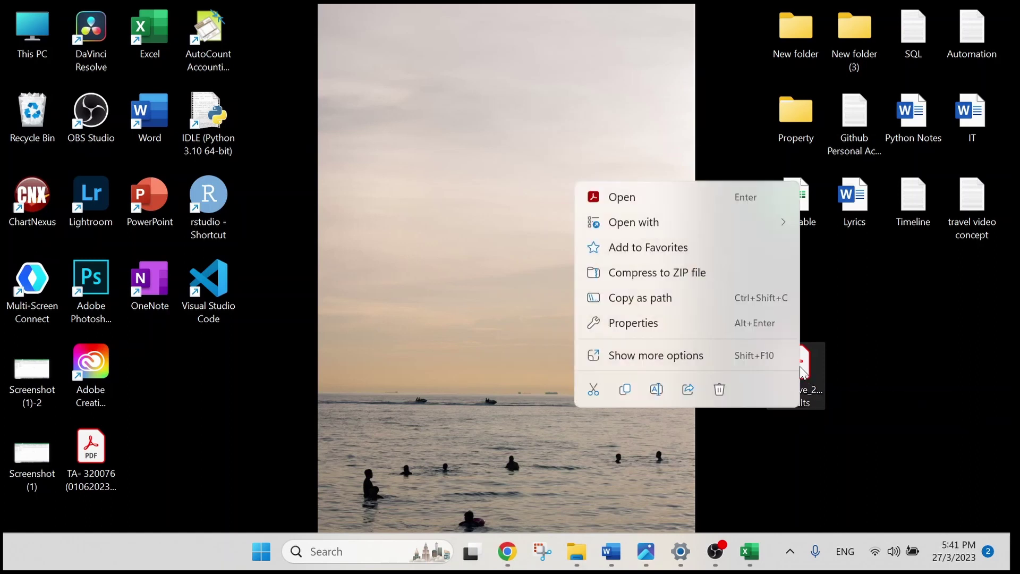
left_click(749, 297)
left_click(749, 551)
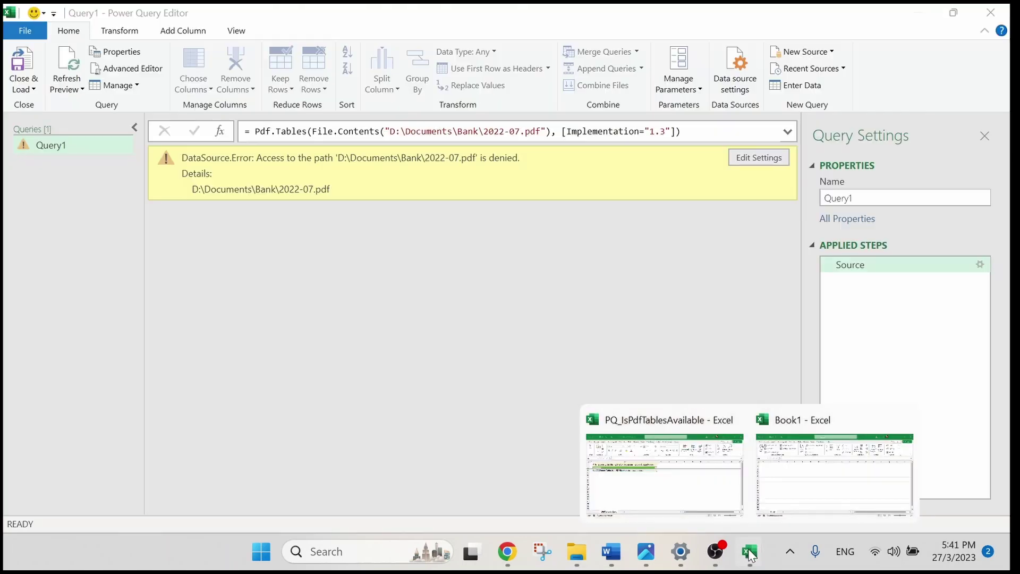
Replace the formula's old D:\ path with the TopGlove_2QFY2023_Financial Results.pdf path
left_click(813, 449)
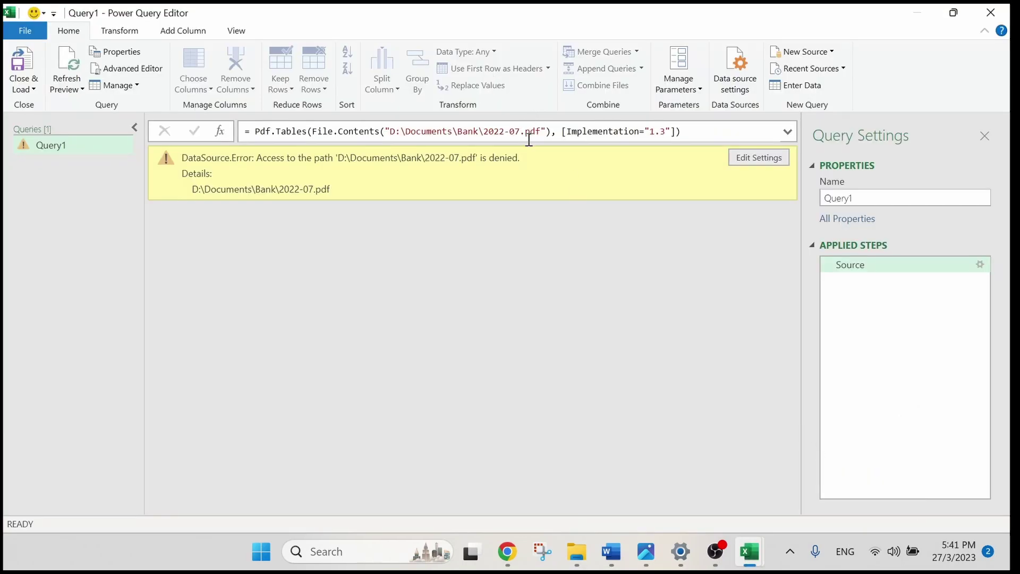
left_click_drag(547, 132, 384, 130)
key("ctrl+v")
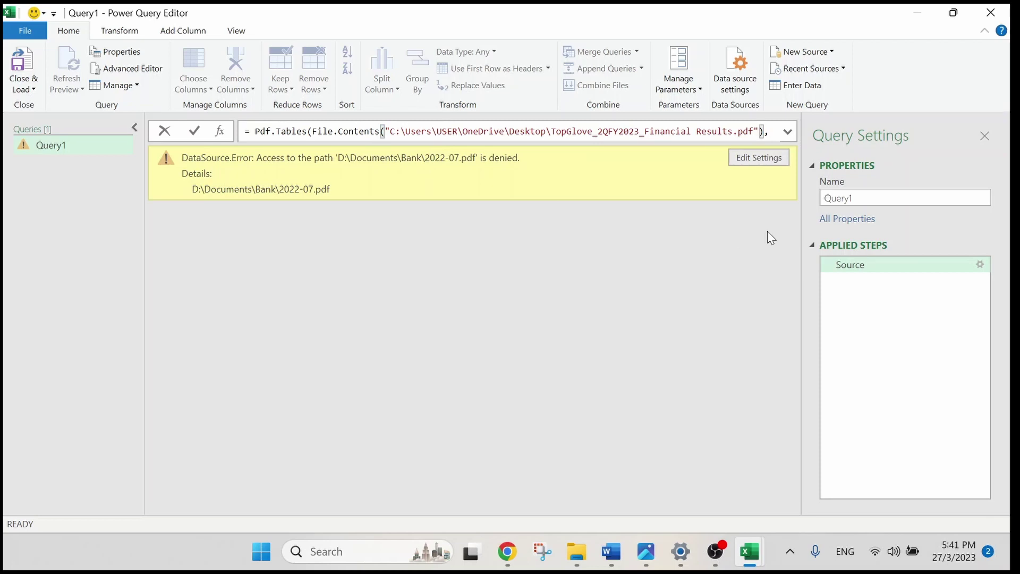
key("Return")
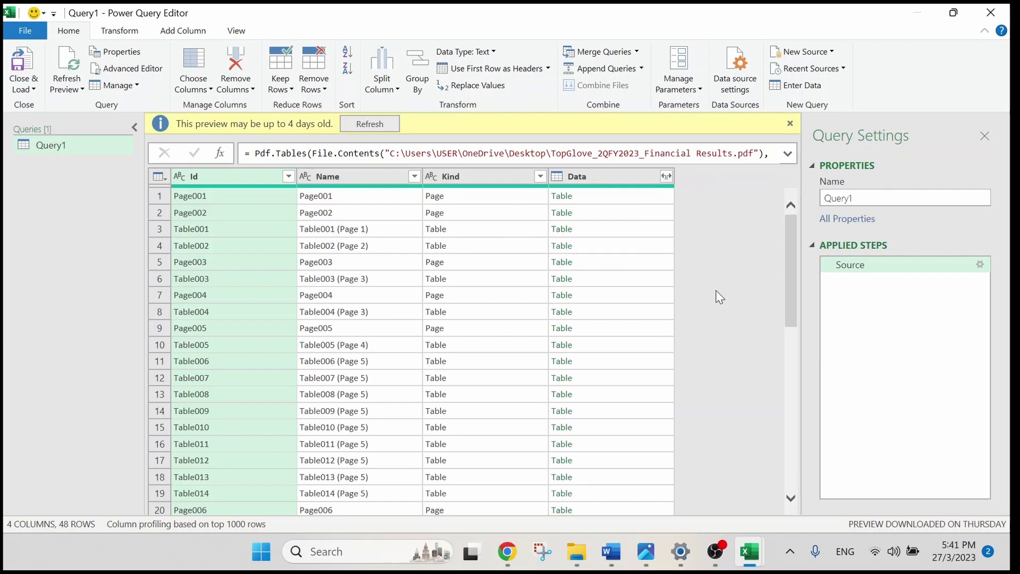
Check the article's valid Implementation values and change the formula's Implementation from "1.3" to "1.0"
left_click(504, 555)
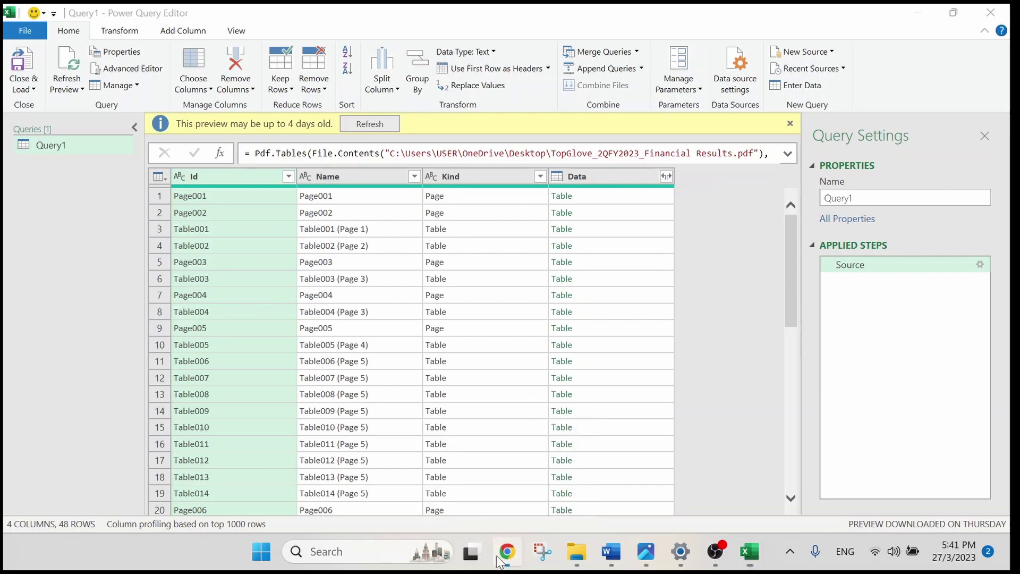
scroll(639, 339, "down", 12)
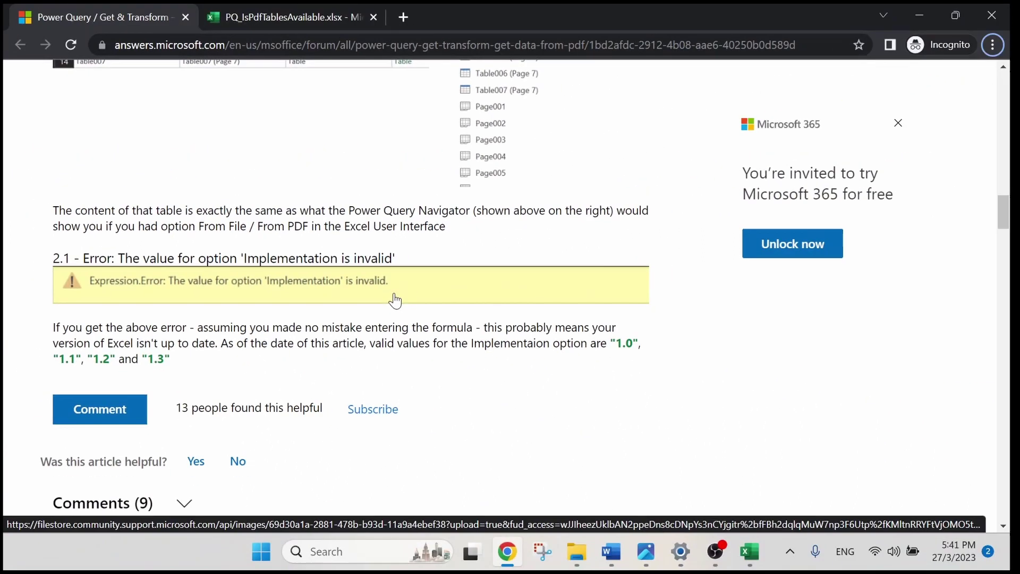
key("alt+Tab")
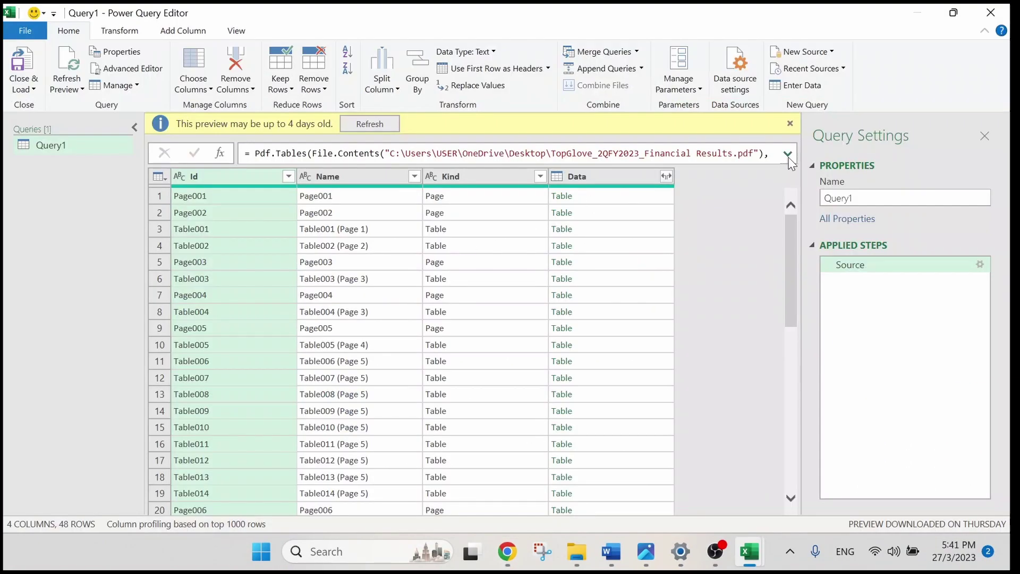
left_click(787, 153)
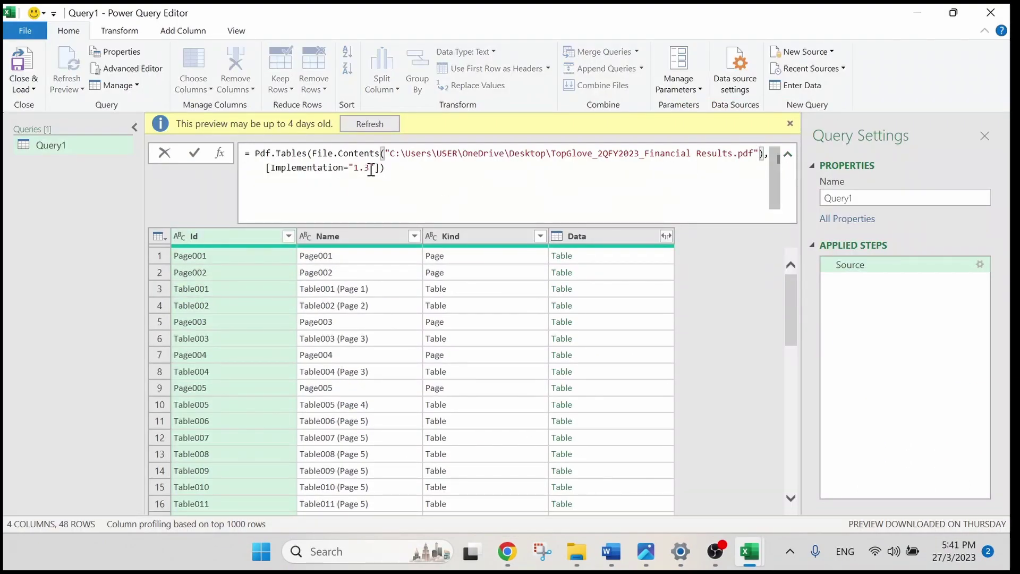
key("alt+Tab")
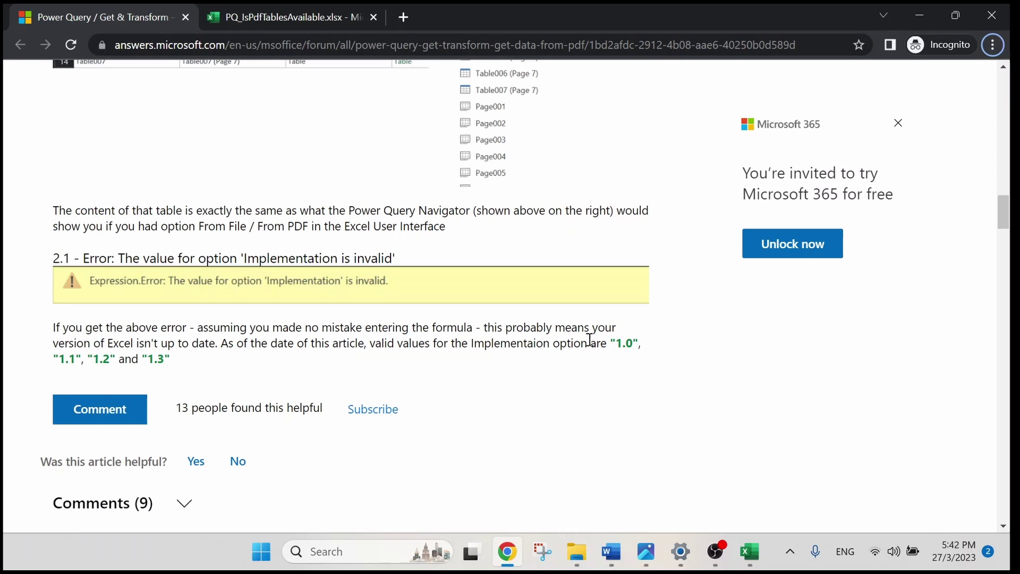
left_click_drag(616, 344, 634, 342)
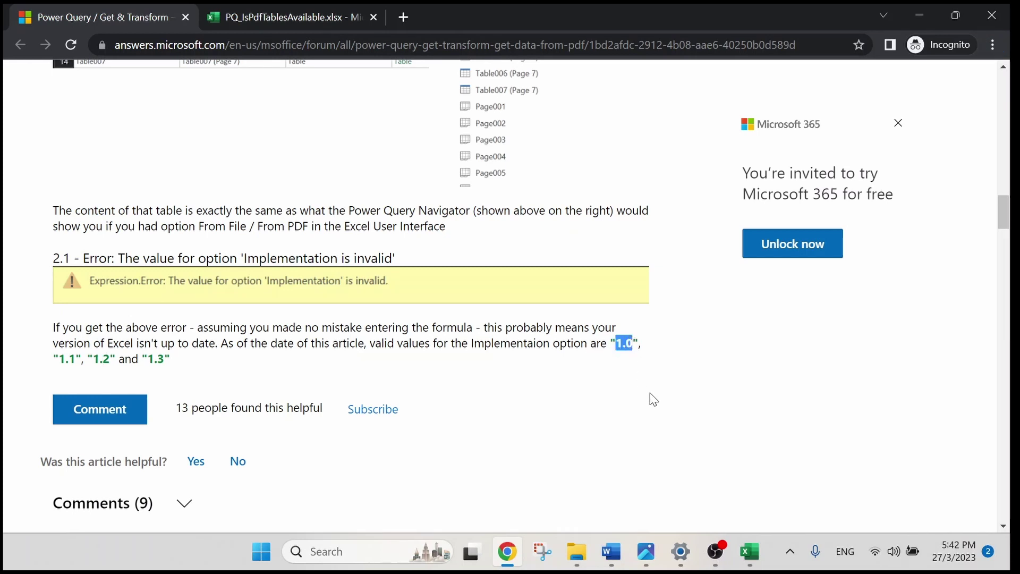
key("alt+Tab")
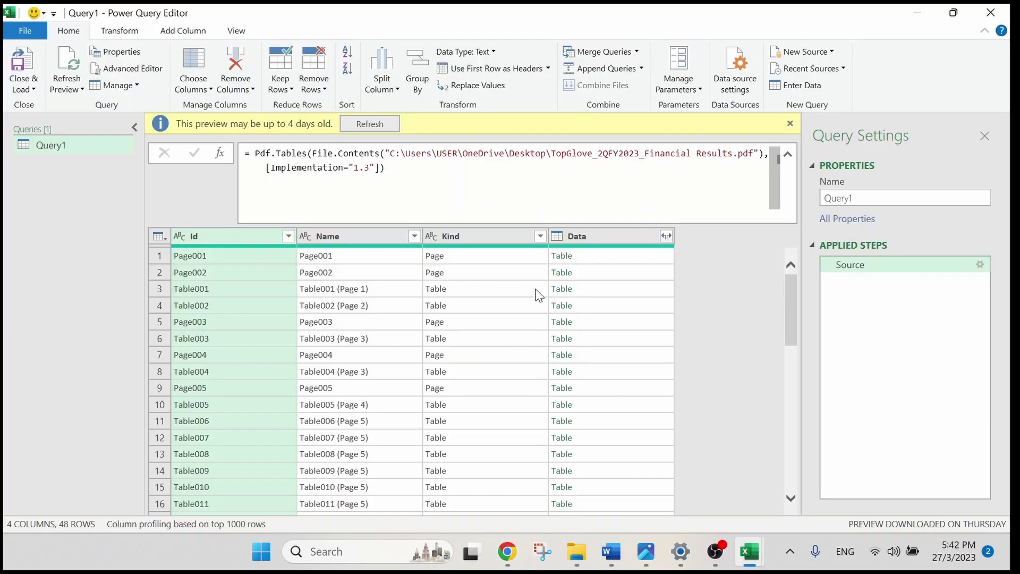
left_click_drag(354, 168, 368, 169)
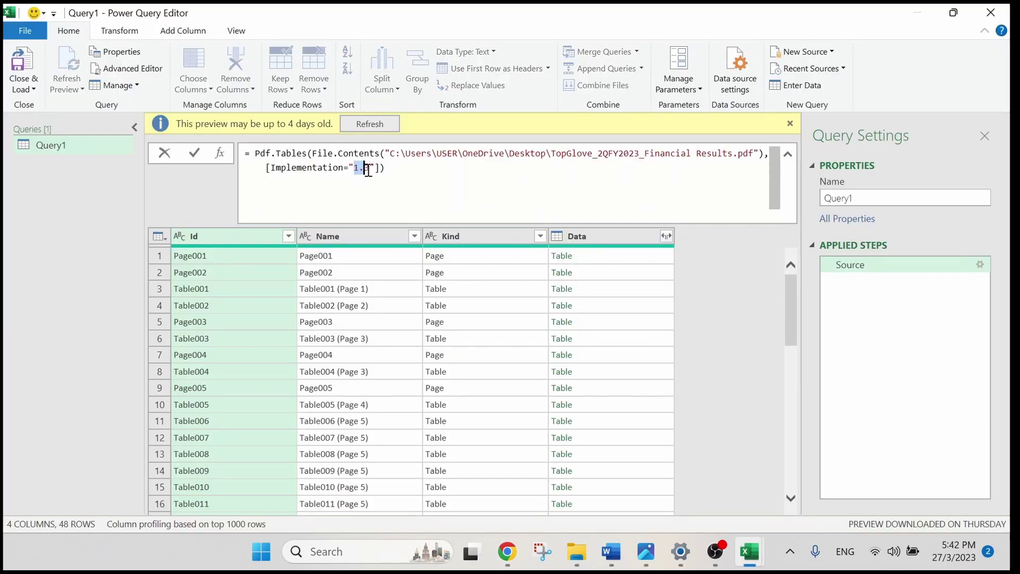
type("1.0")
key("Return")
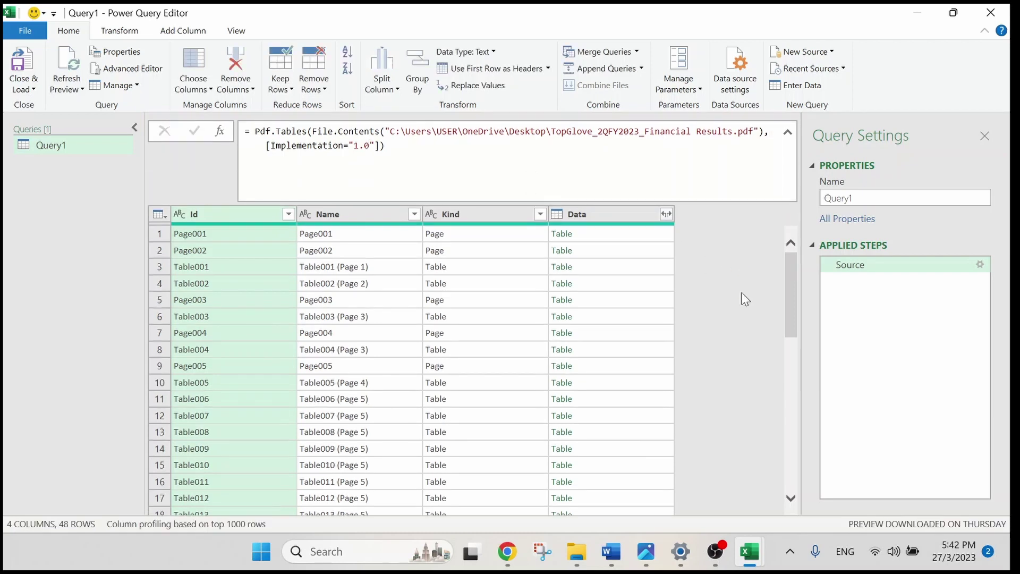
left_click(787, 132)
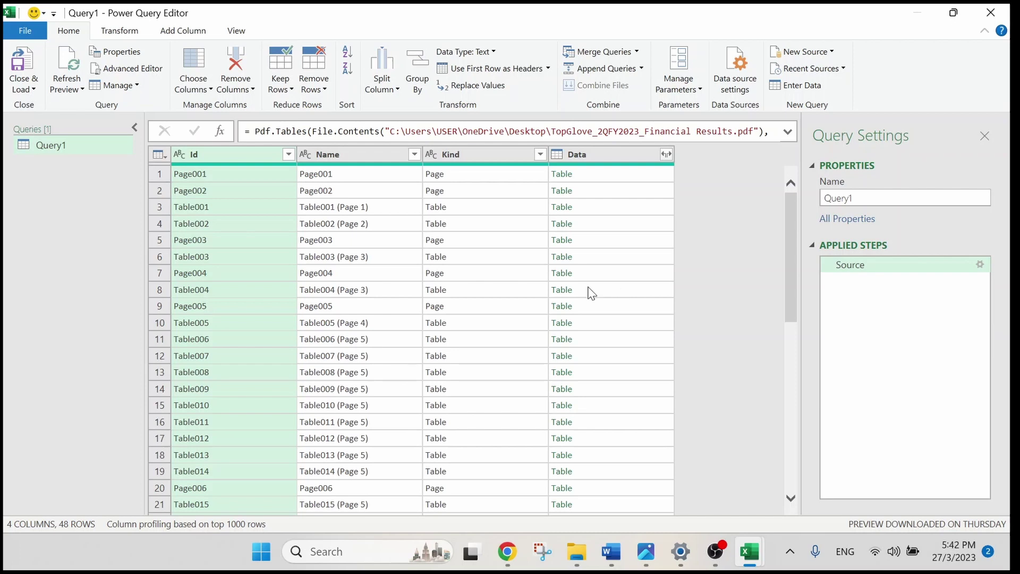
Preview Table004 (Page 3), then drill into it to load its 47-row balance sheet
left_click(611, 289)
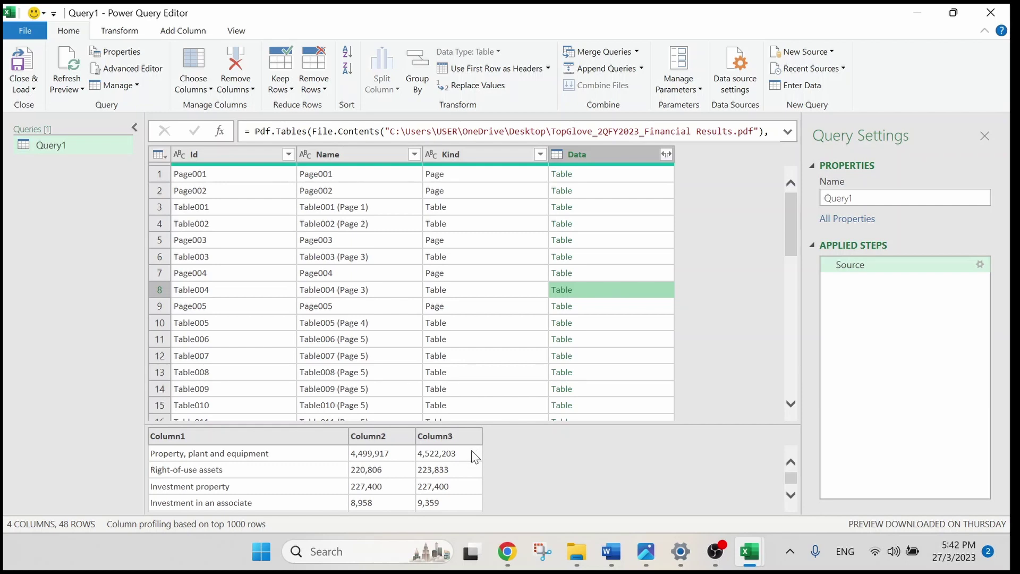
scroll(507, 456, "down", 2)
scroll(509, 457, "down", 5)
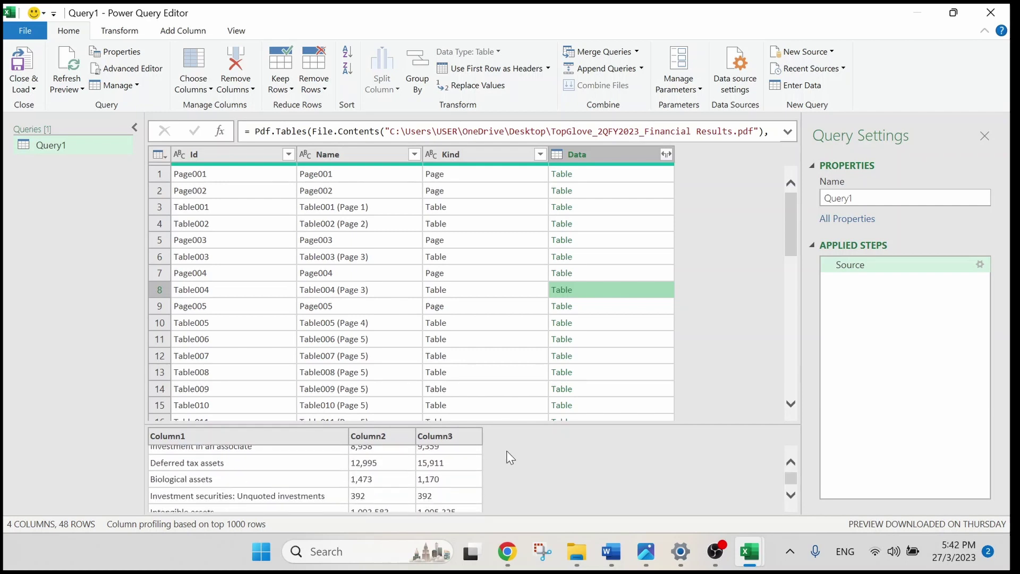
scroll(510, 456, "up", 5)
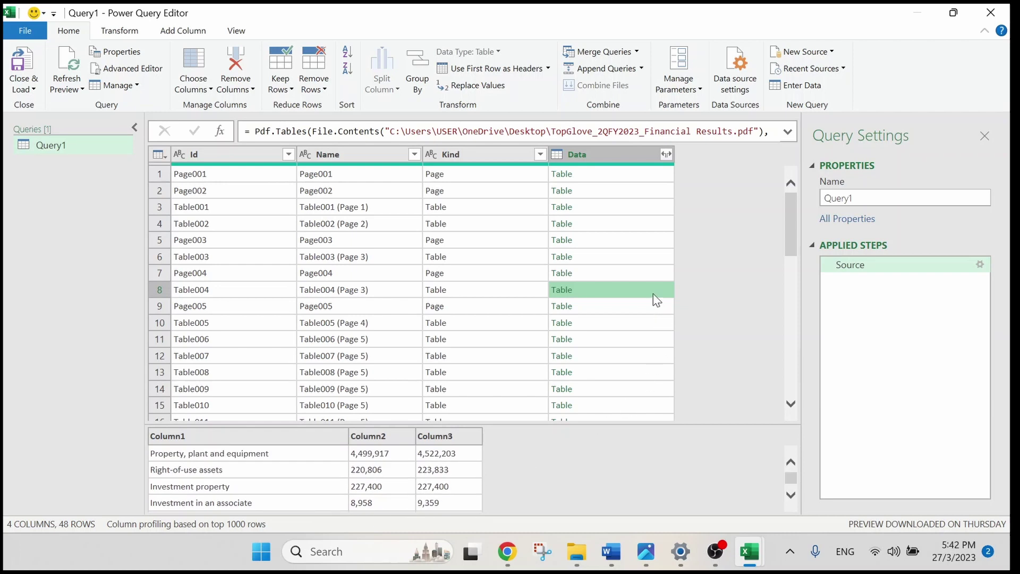
left_click(564, 292)
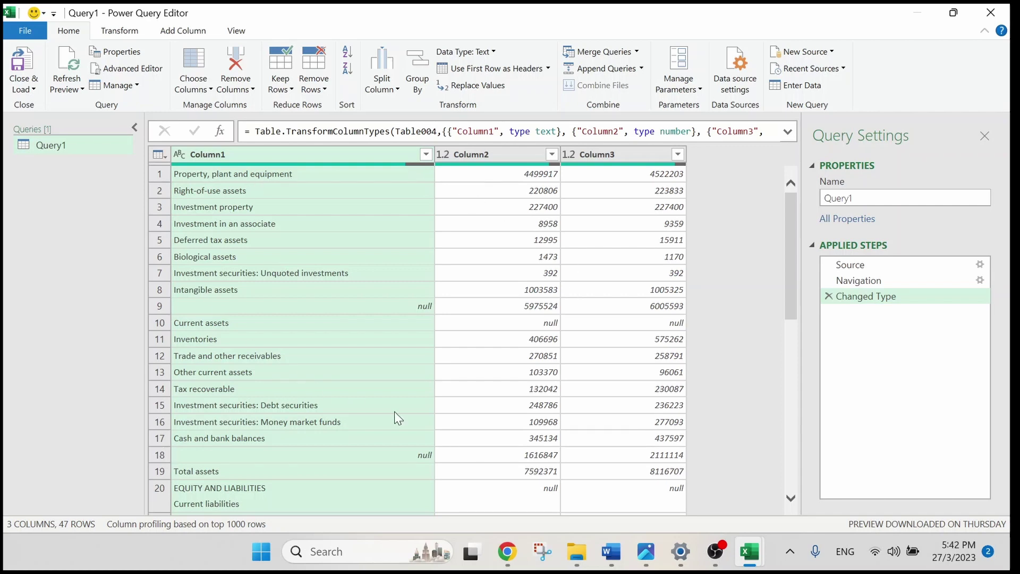
scroll(699, 209, "down", 5)
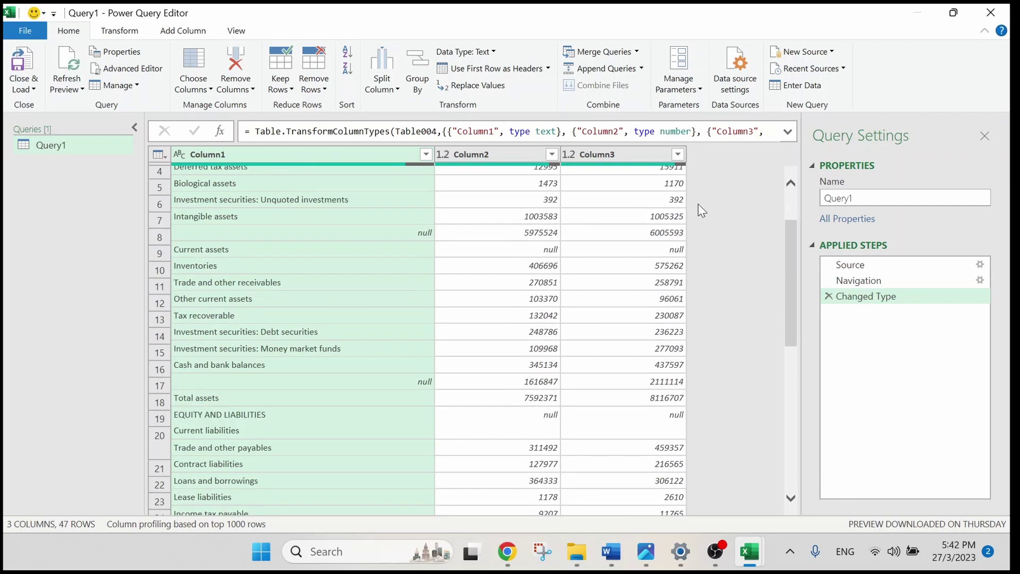
scroll(701, 210, "down", 5)
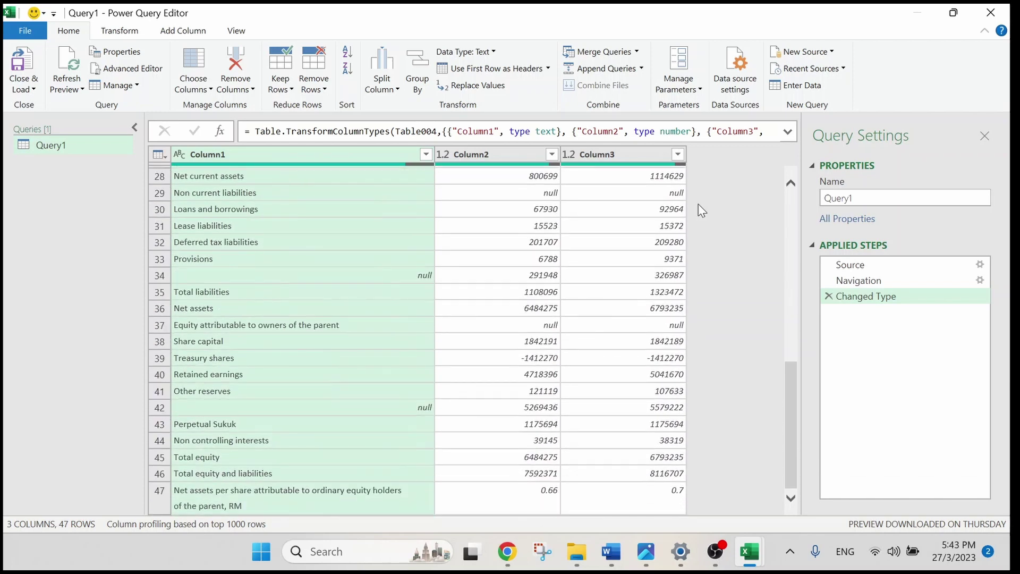
scroll(701, 211, "up", 1)
scroll(702, 210, "up", 7)
scroll(701, 210, "up", 2)
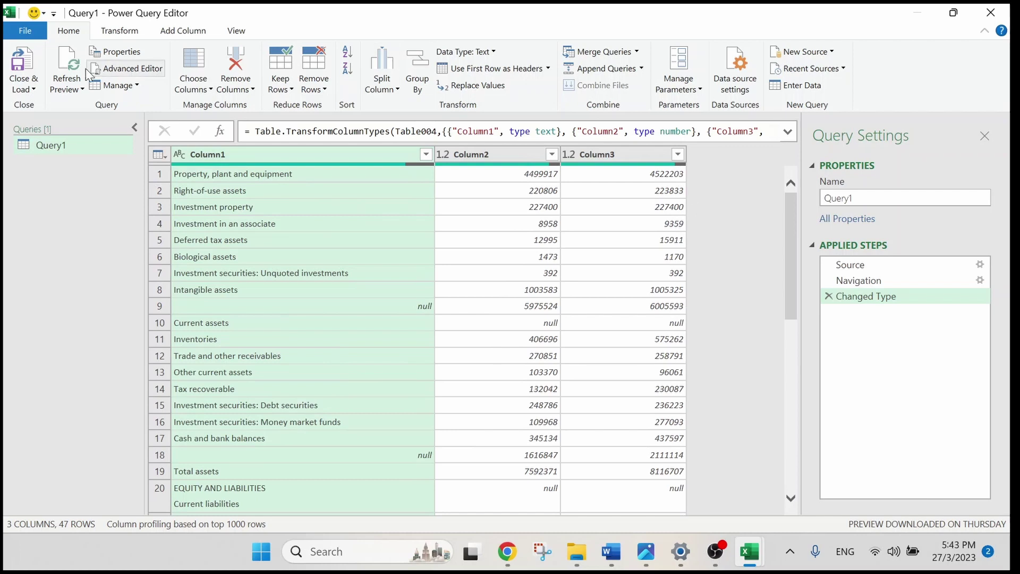
Close the Power Query Editor and load the balance sheet into the workbook as Query1
left_click(40, 73)
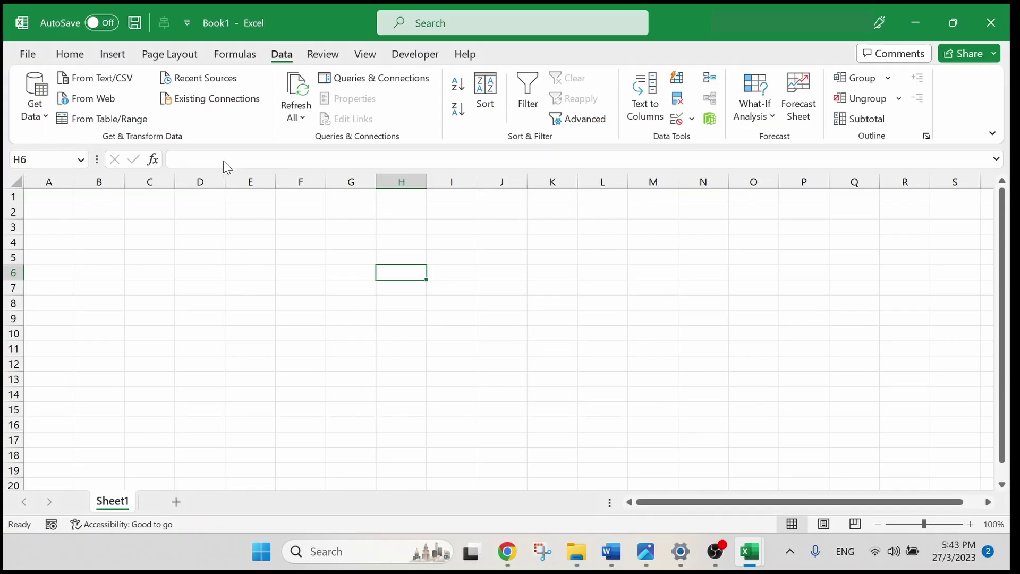